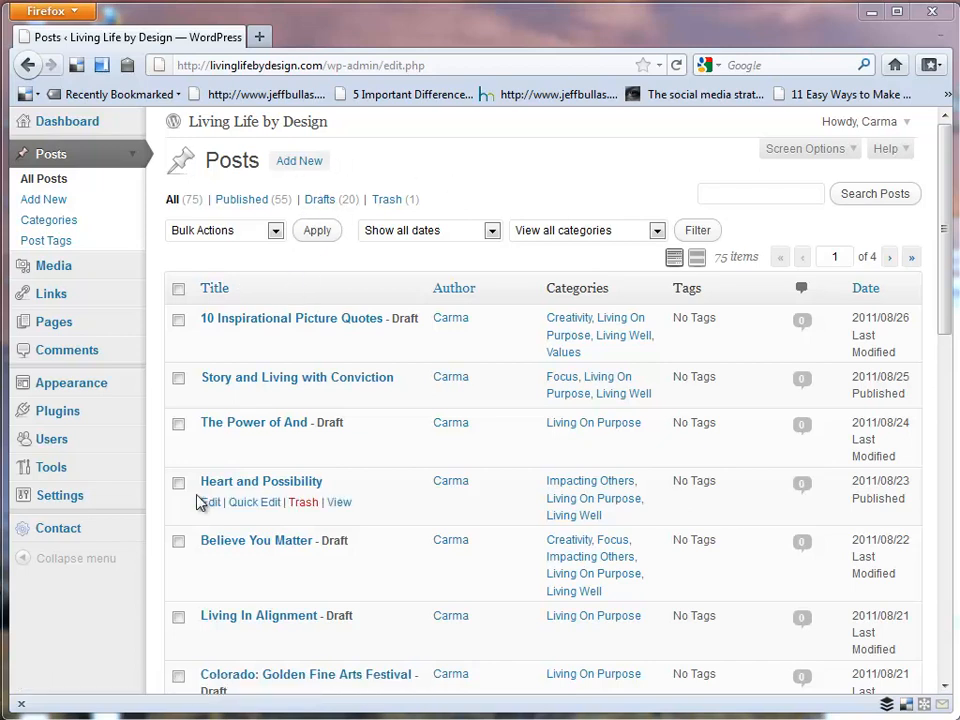
Step: Start a new blog post and title it "Test Post"
left_click(312, 163)
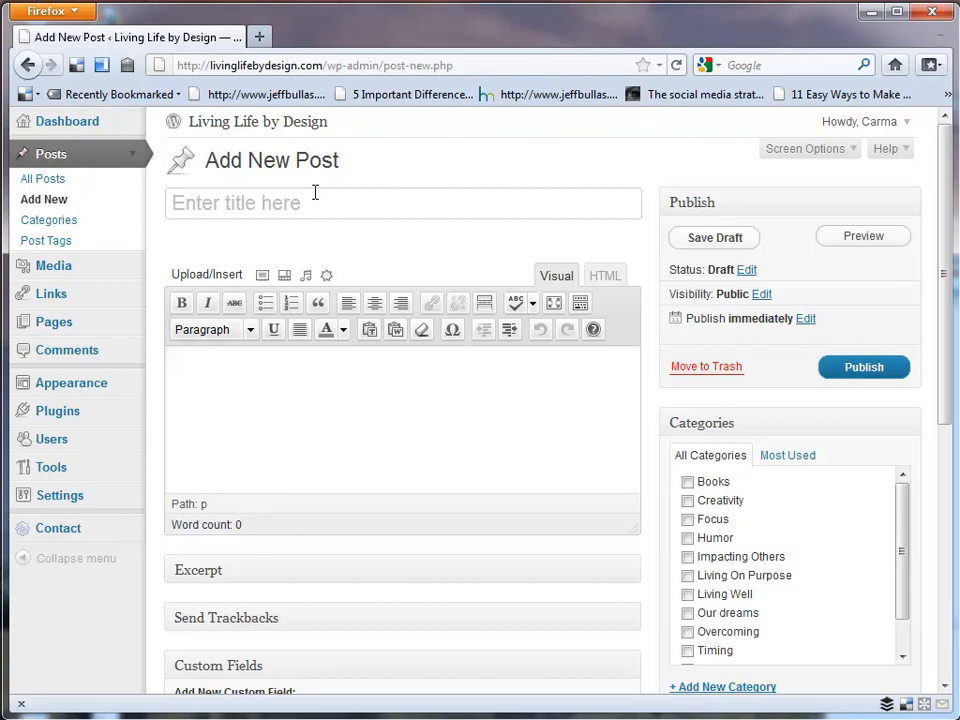
left_click(314, 192)
type("Test Post")
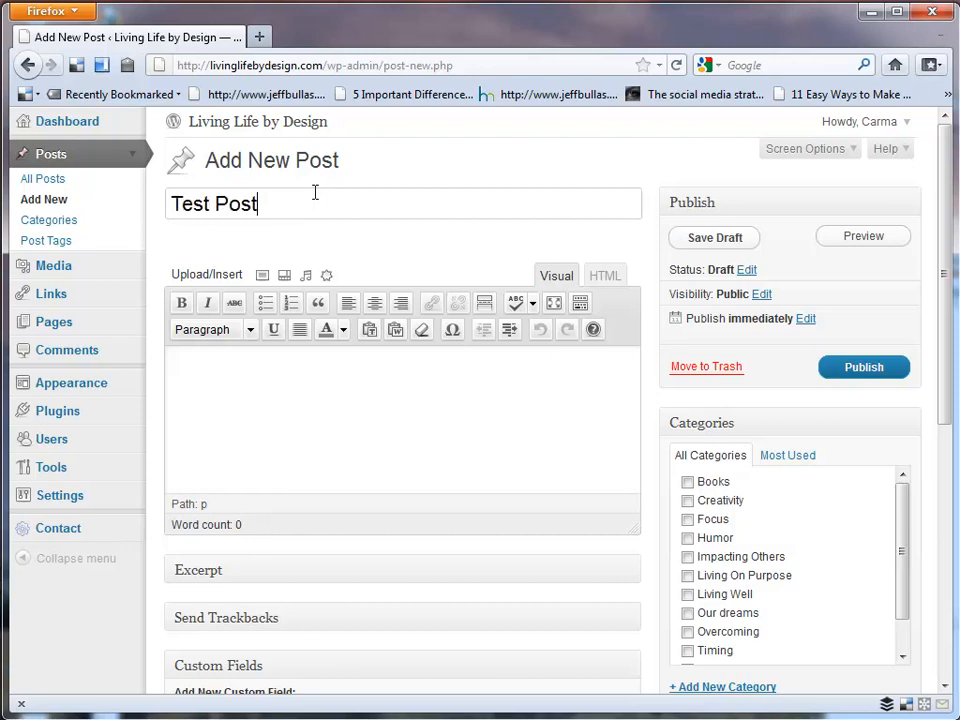
Step: Write the sentence "Have some incredible, valuable, and important information." in the post body
left_click(297, 381)
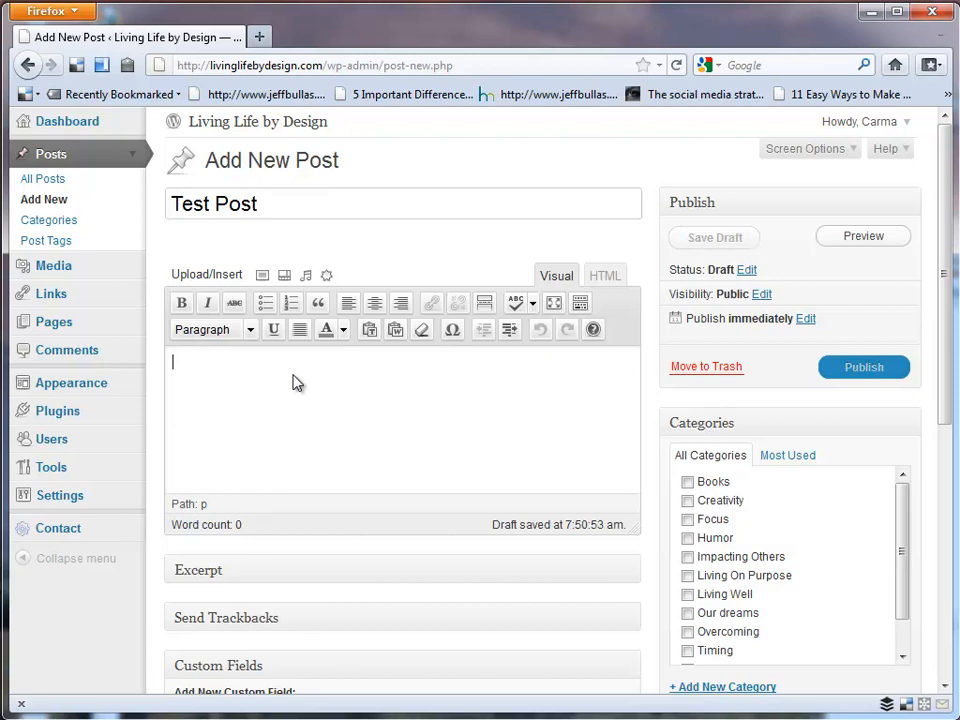
type("Have some indredible")
key("BackSpace")
key("BackSpace")
key("BackSpace")
key("BackSpace")
key("BackSpace")
key("BackSpace")
key("BackSpace")
key("BackSpace")
type("credible")
key("BackSpace")
type(", va")
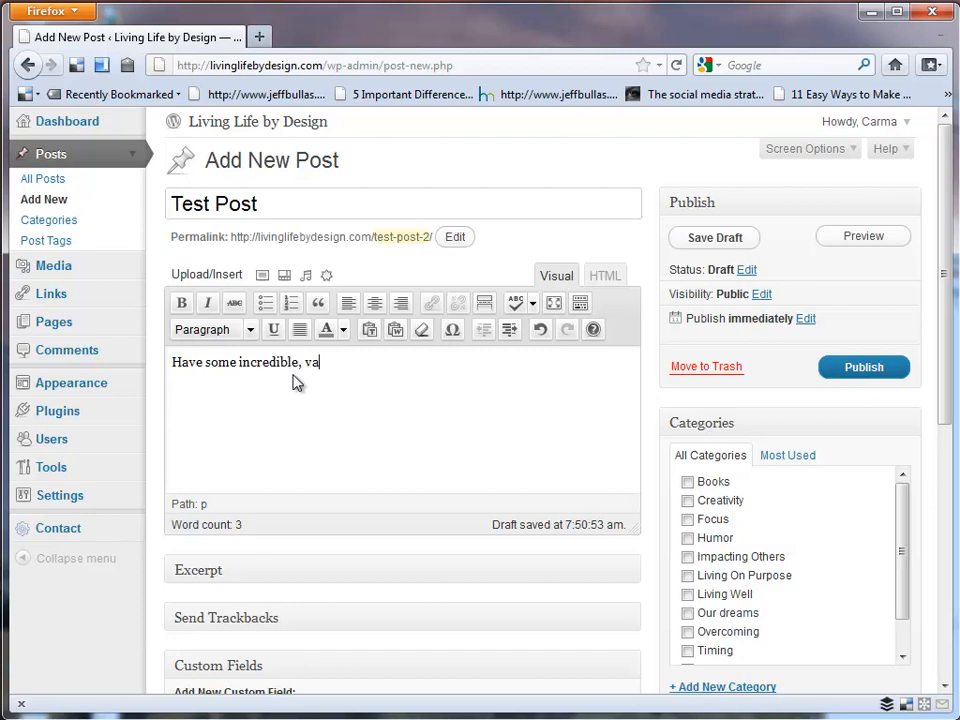
type("luable, and important information.")
Step: Repeat the body sentence by pasting eight copies after the original, and save the post as a draft
key("ctrl+a")
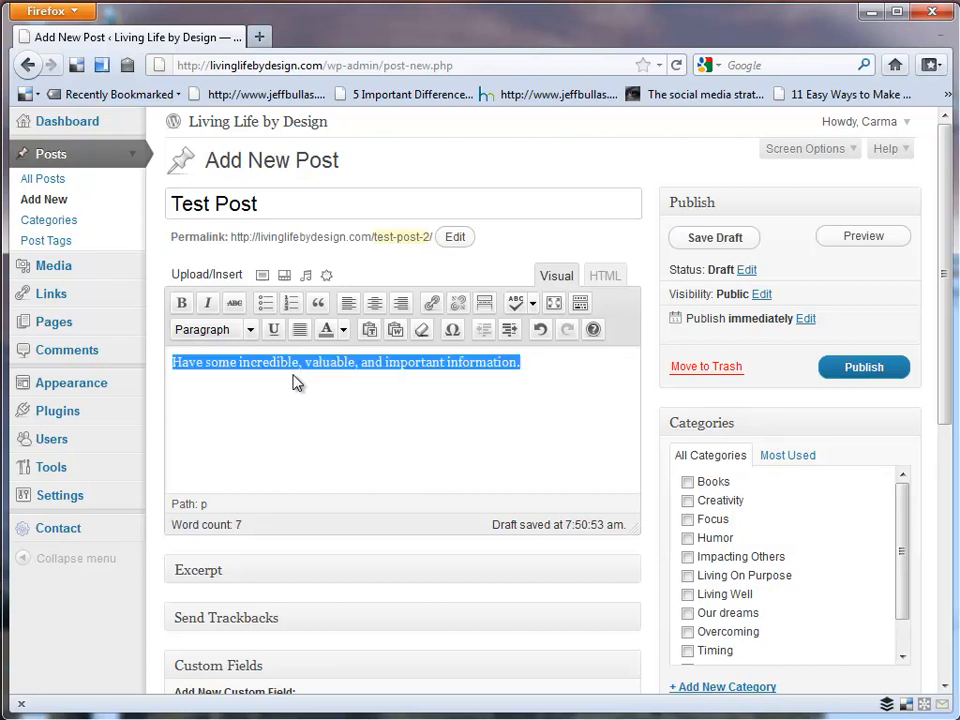
key("ctrl+c")
key("Right")
key("ctrl+v")
key("ctrl+v")
key("ctrl+v")
key("ctrl+v")
key("ctrl+v")
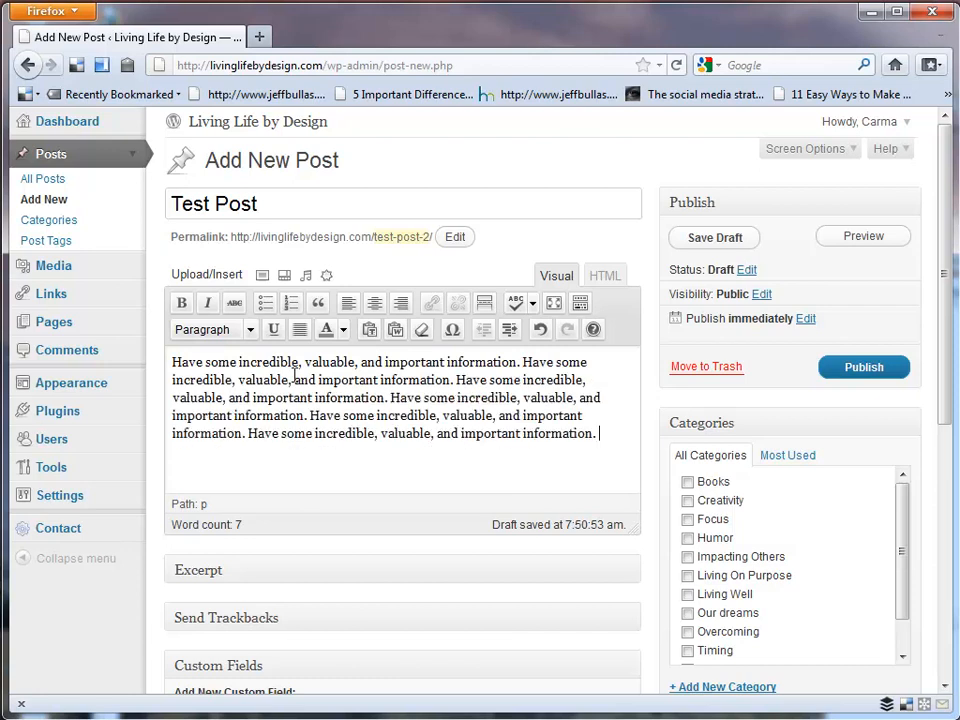
key("ctrl+v")
key("ctrl+v")
key("ctrl+v")
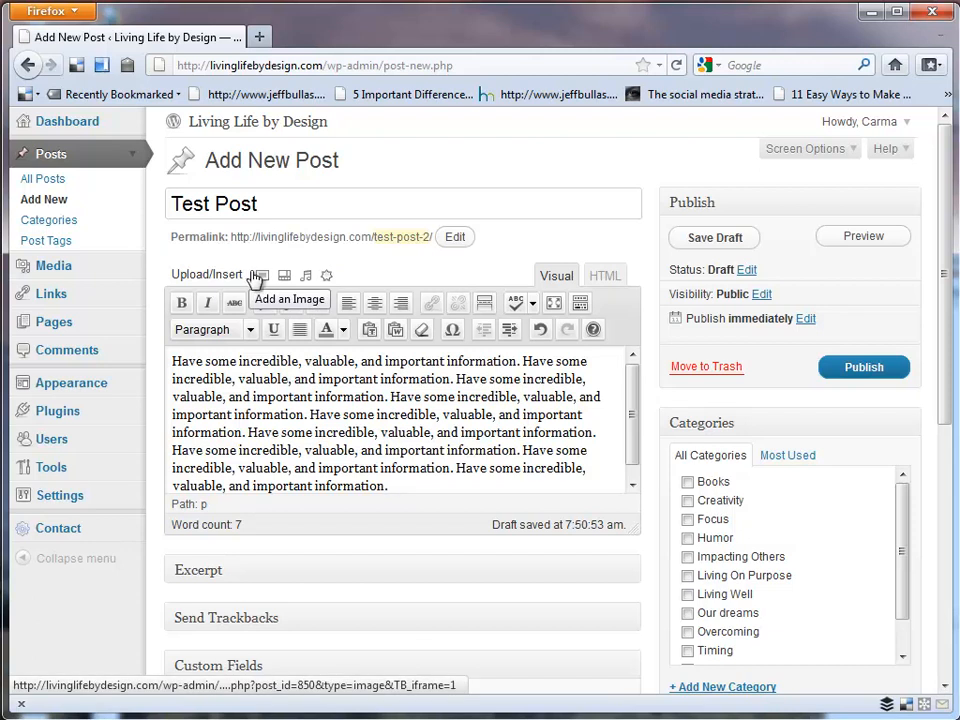
left_click(729, 244)
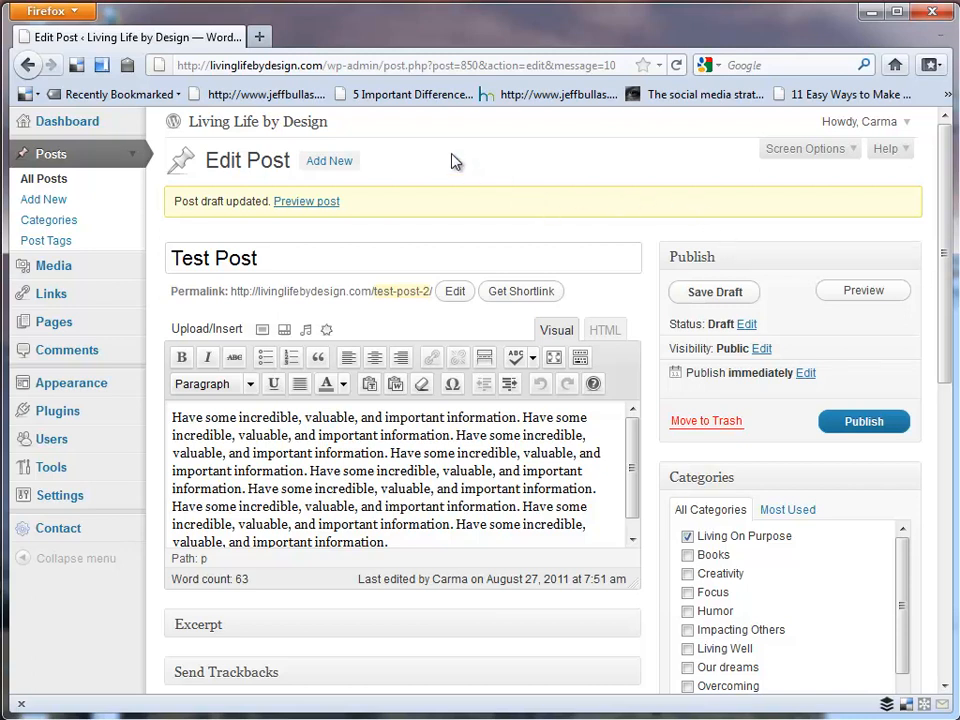
Step: Browse the posts list filtered to published posts and to drafts, and return to the list of all posts
left_click(52, 163)
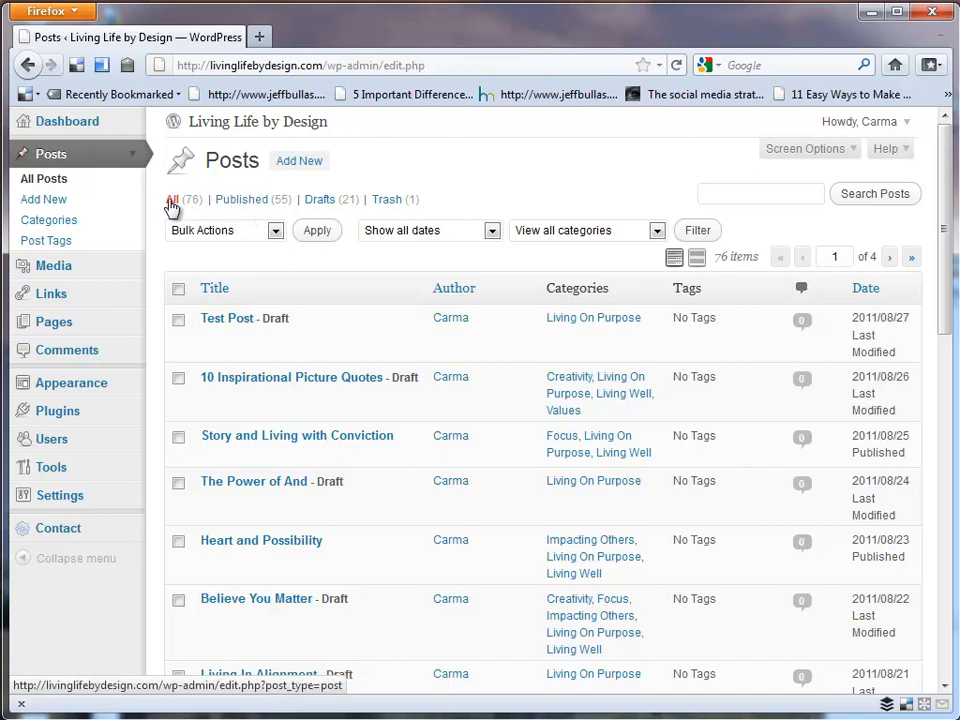
left_click(243, 205)
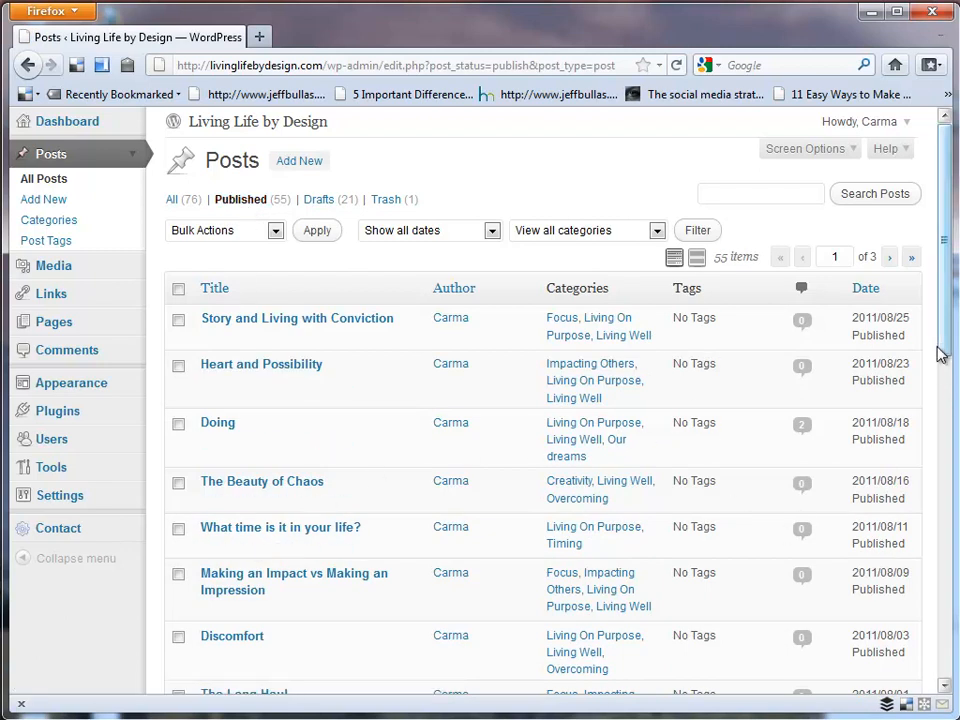
mouse_move(945, 354)
left_mouse_down()
mouse_move(936, 493)
mouse_move(936, 360)
left_mouse_up()
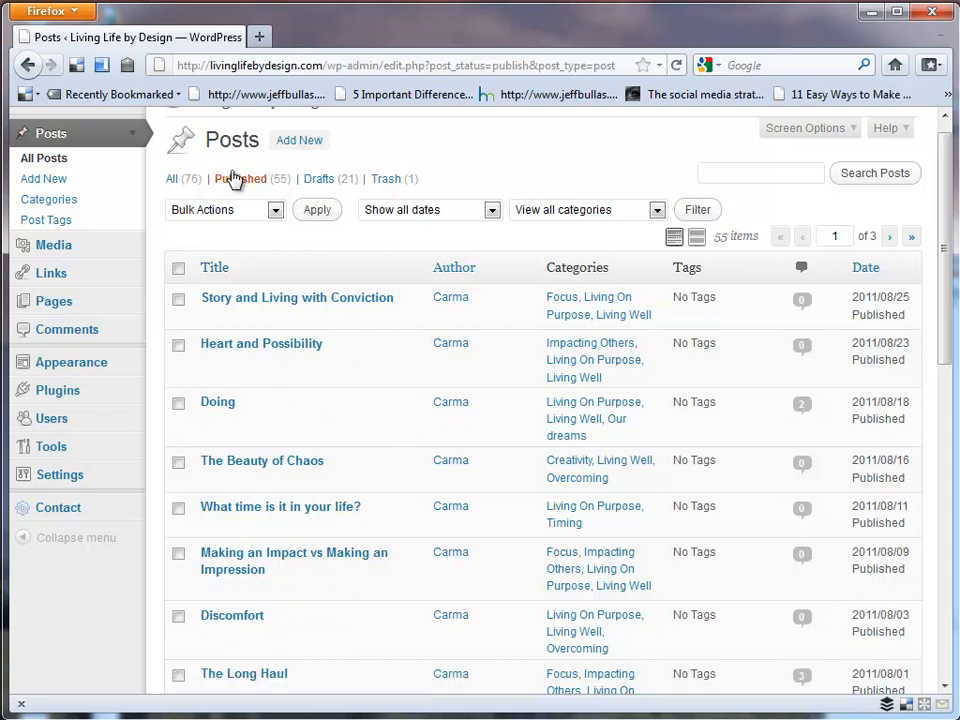
left_click(316, 184)
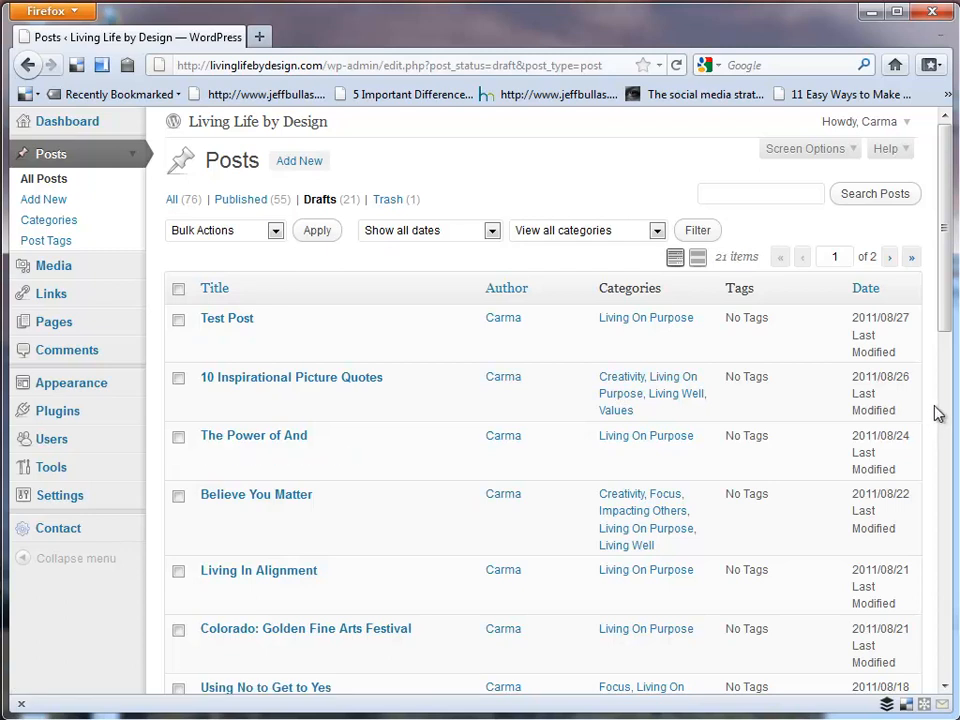
left_click_drag(946, 325, 949, 640)
left_click_drag(948, 658, 954, 308)
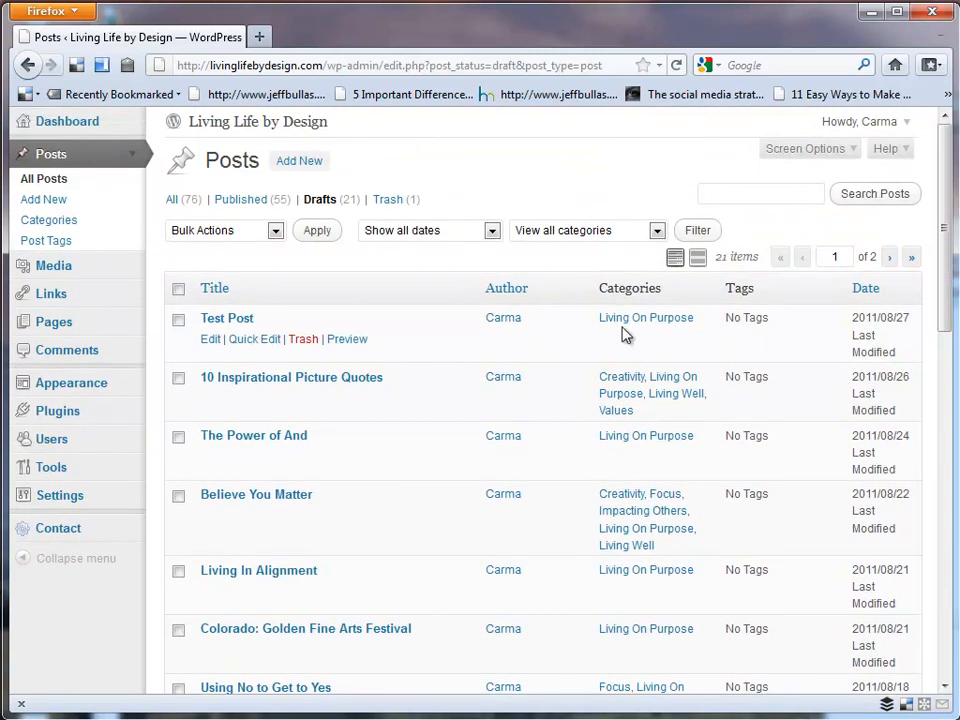
left_click(170, 202)
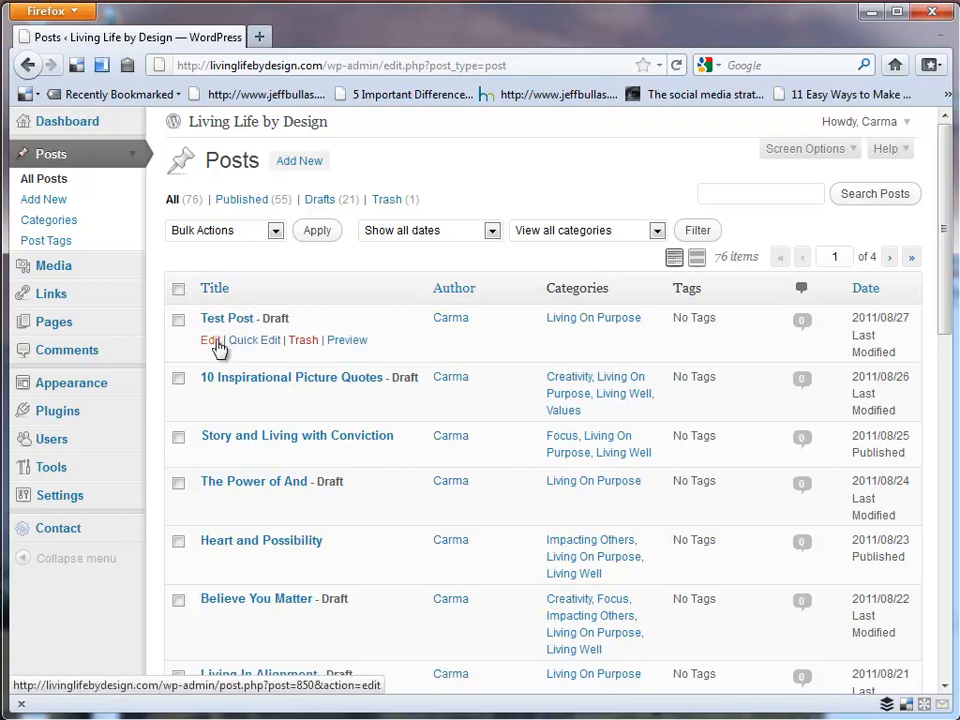
Step: Reopen the Test Post draft for editing and add "continue editing this post..." below the existing text, after a blank paragraph
left_click(212, 341)
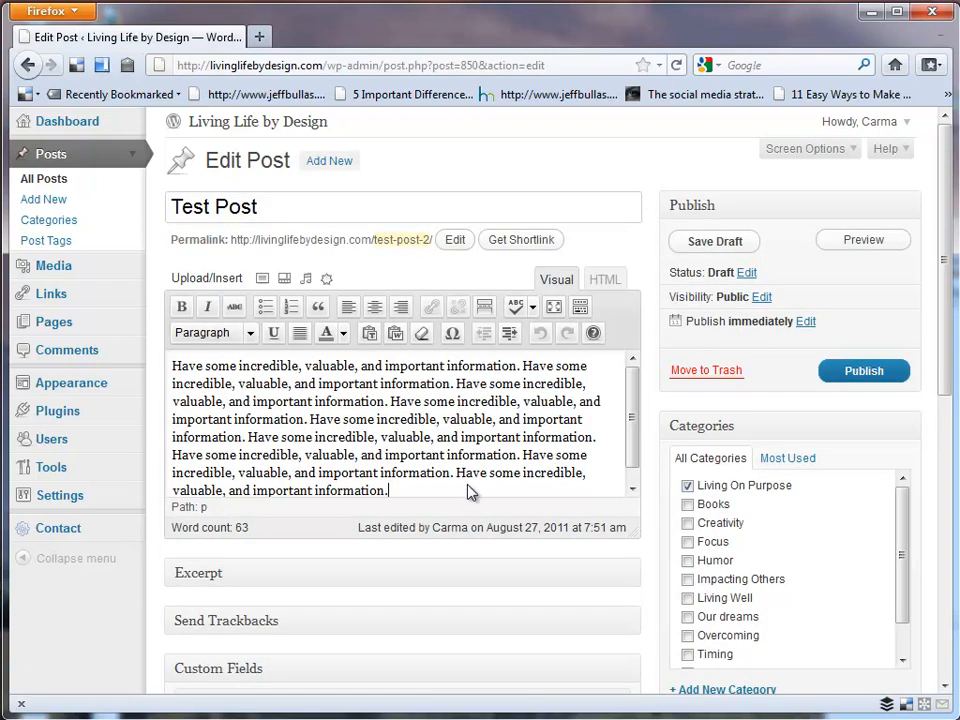
key("Return")
key("Return")
type("continue editing this post...")
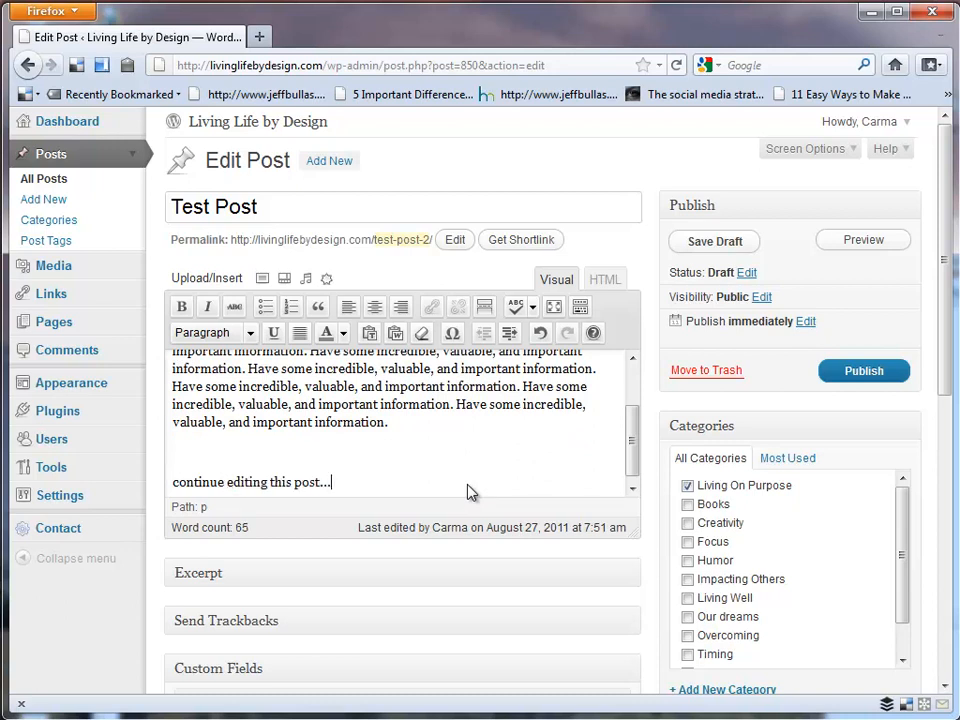
mouse_move(632, 467)
left_mouse_down()
mouse_move(633, 481)
mouse_move(636, 443)
mouse_move(632, 491)
mouse_move(630, 452)
mouse_move(628, 484)
left_mouse_up()
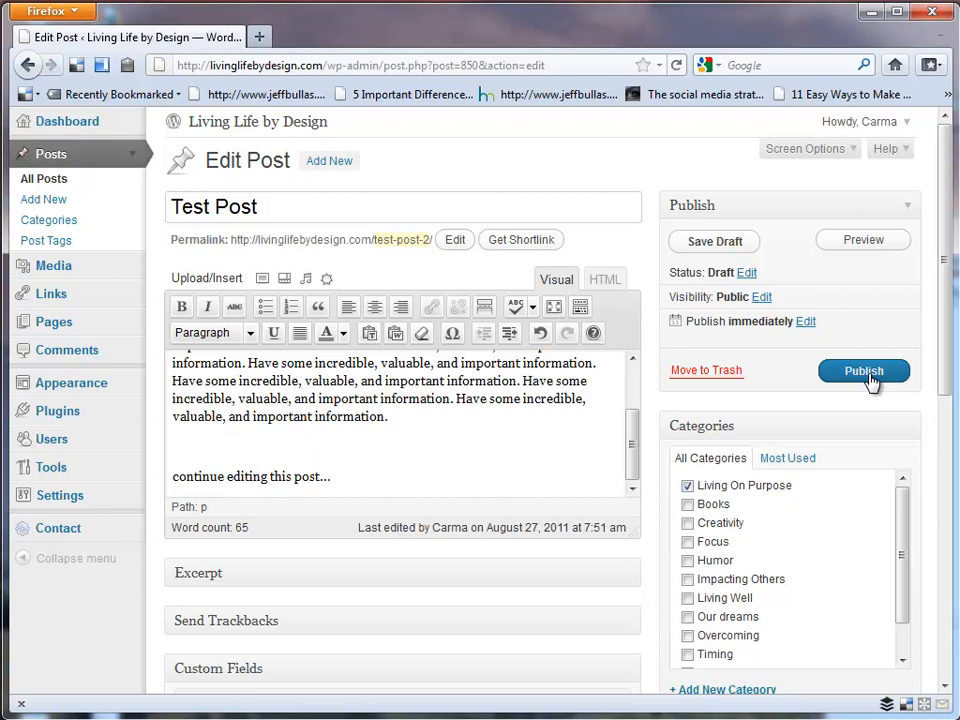
Step: Change the publish date to Aug 31, 2011 at 07:53 and schedule the post
left_click(806, 323)
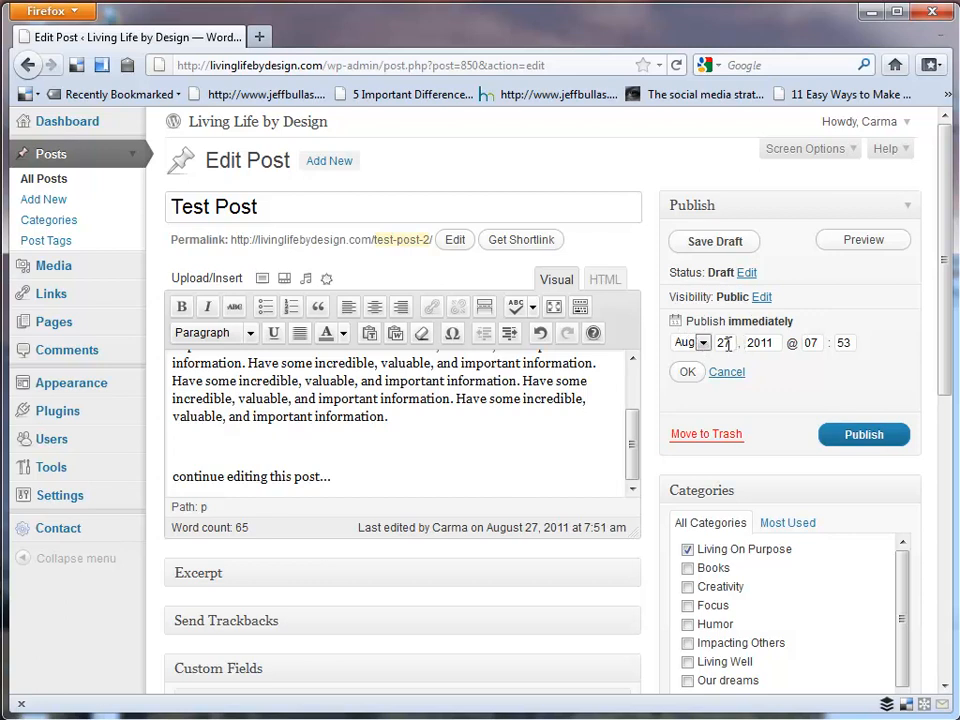
double_click(722, 342)
double_click(811, 343)
double_click(725, 342)
type("31")
left_click(688, 372)
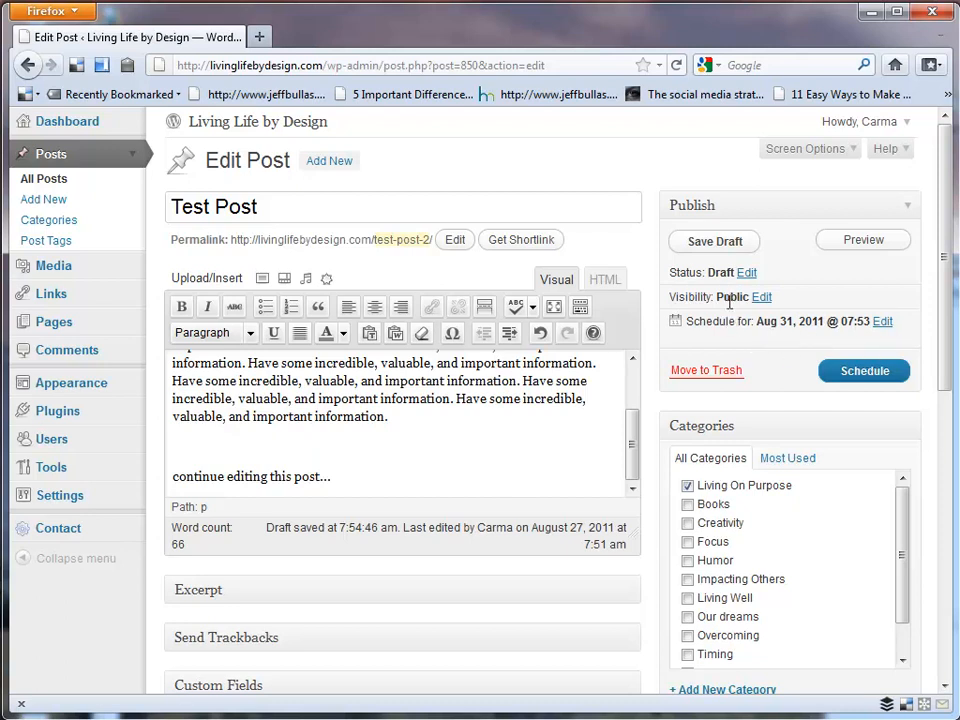
left_click(866, 376)
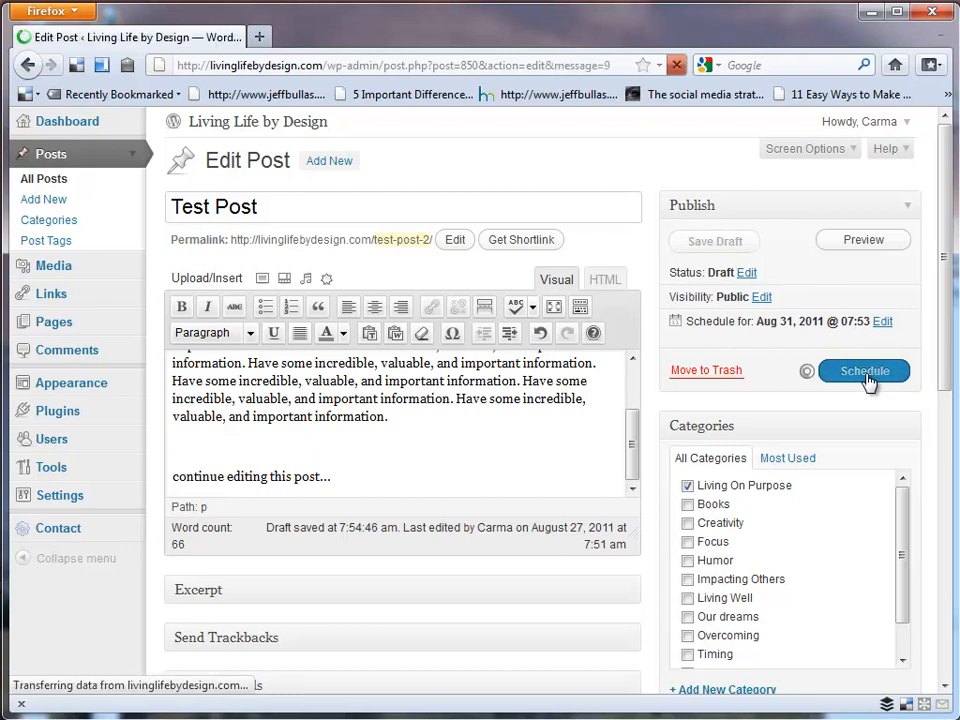